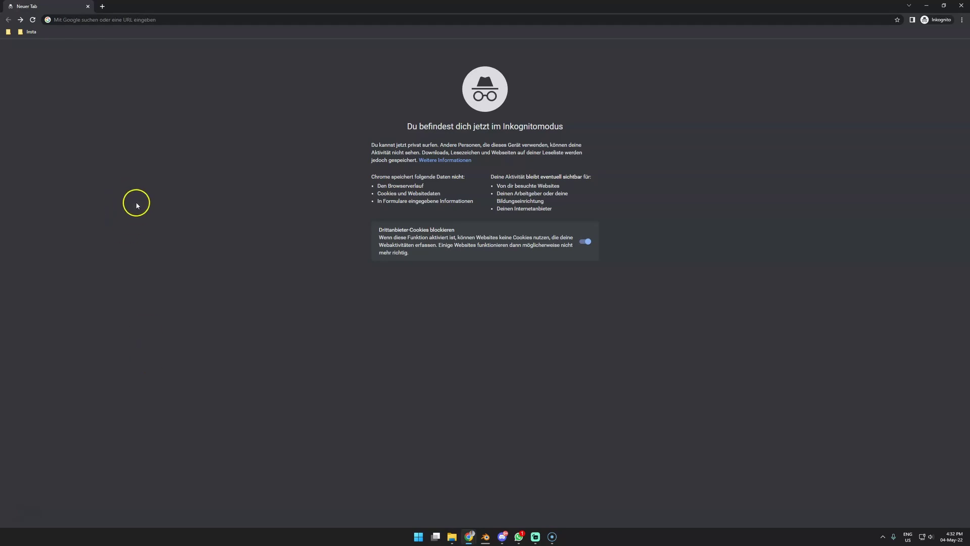
Step: Load wetransfer.com in the Chrome incognito tab, correcting the typo in the address
left_click(137, 20)
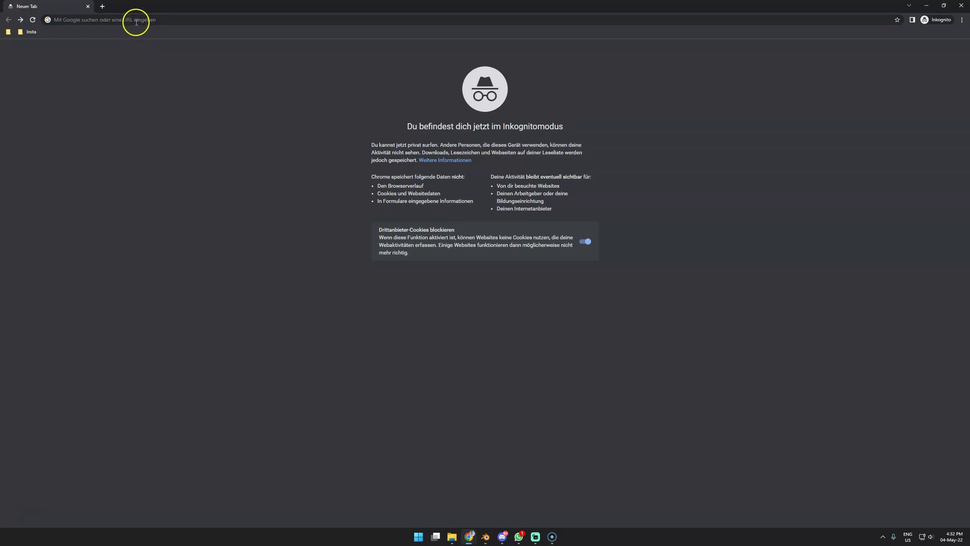
left_click(136, 20)
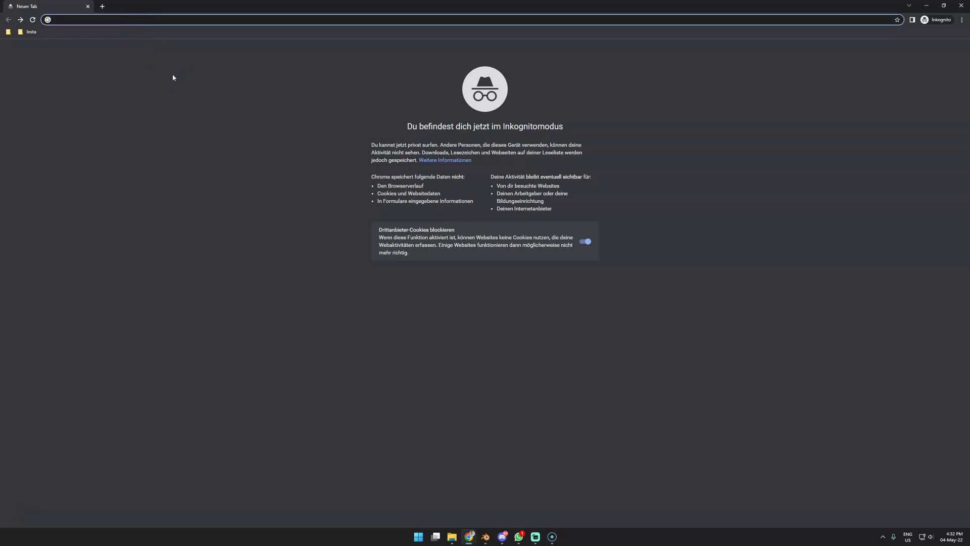
type("most ")
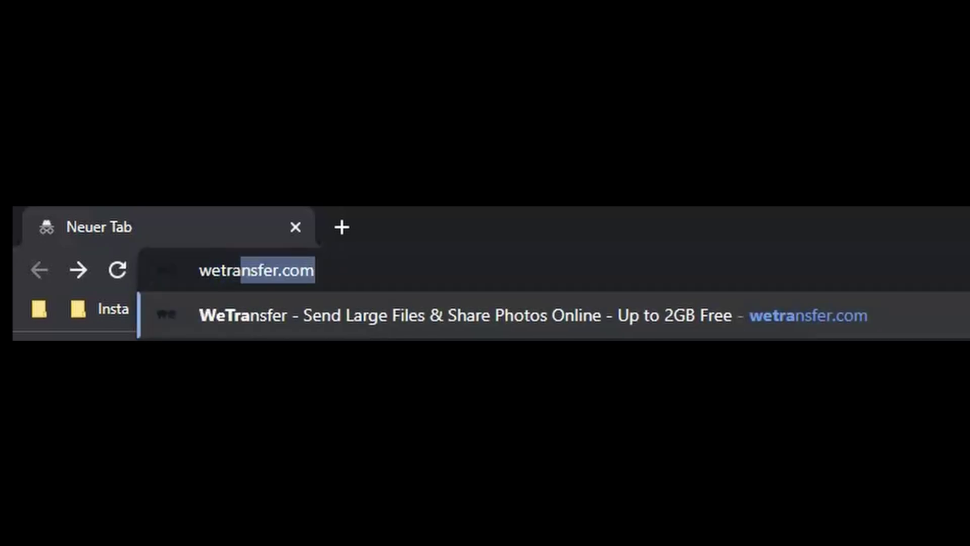
type("nsg")
key("BackSpace")
key("BackSpace")
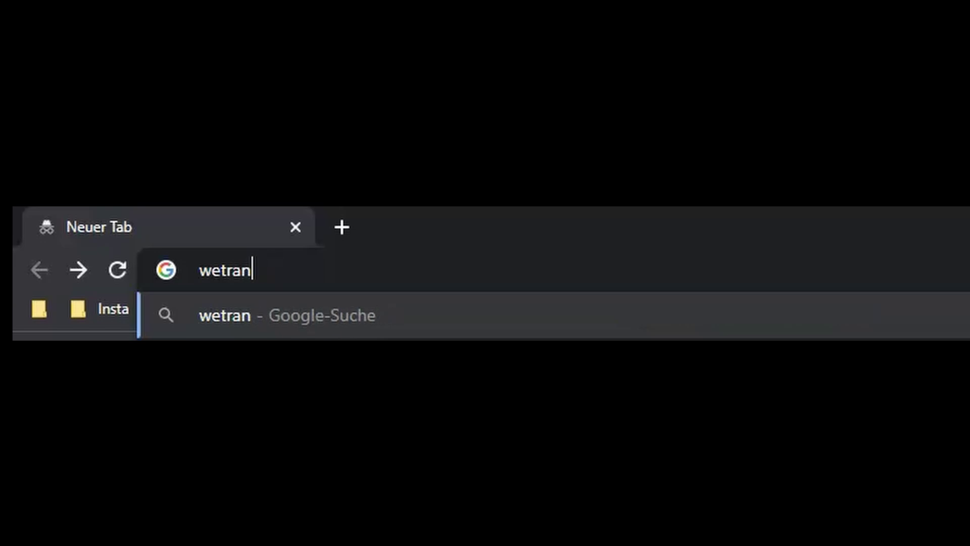
type("sfer.com")
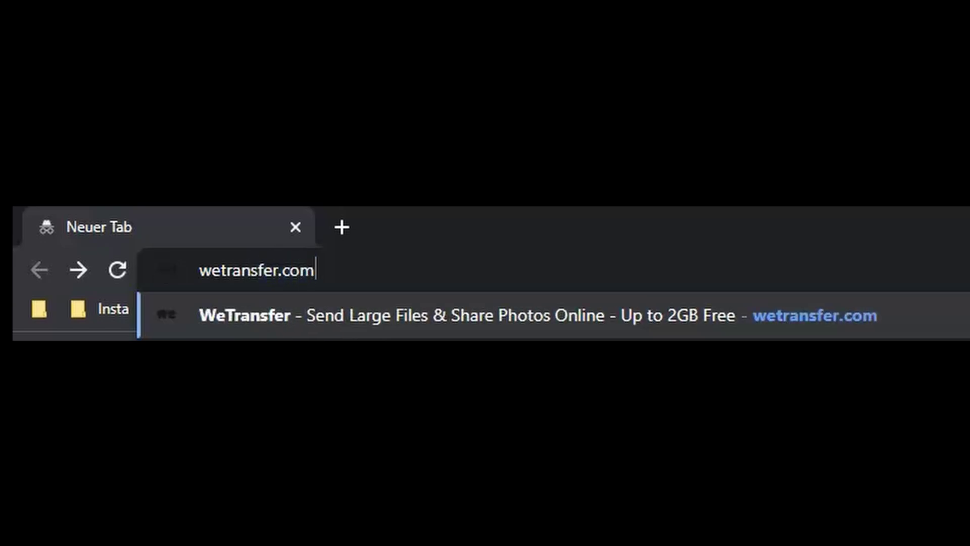
key("Return")
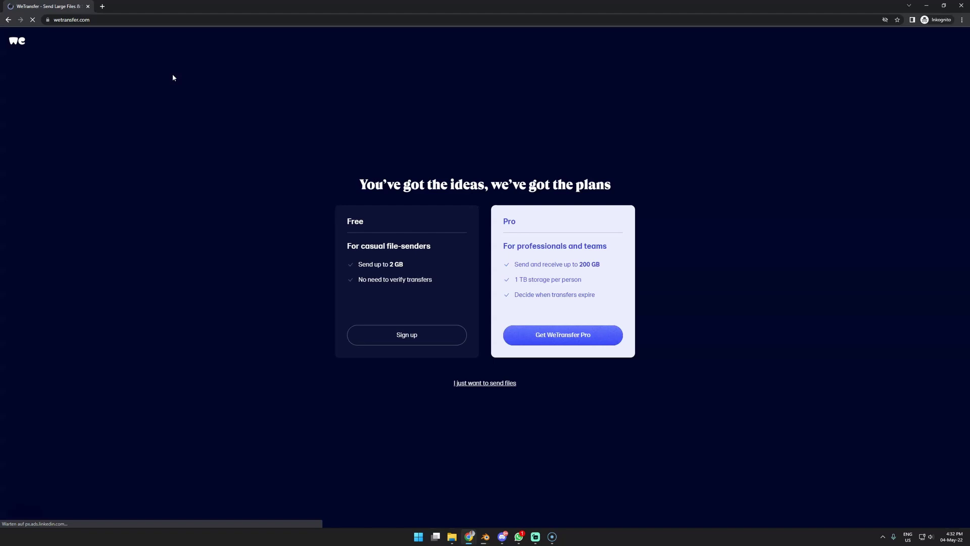
Step: Skip the plans offer with 'I just want to send files' and start the recipient address
left_click(468, 382)
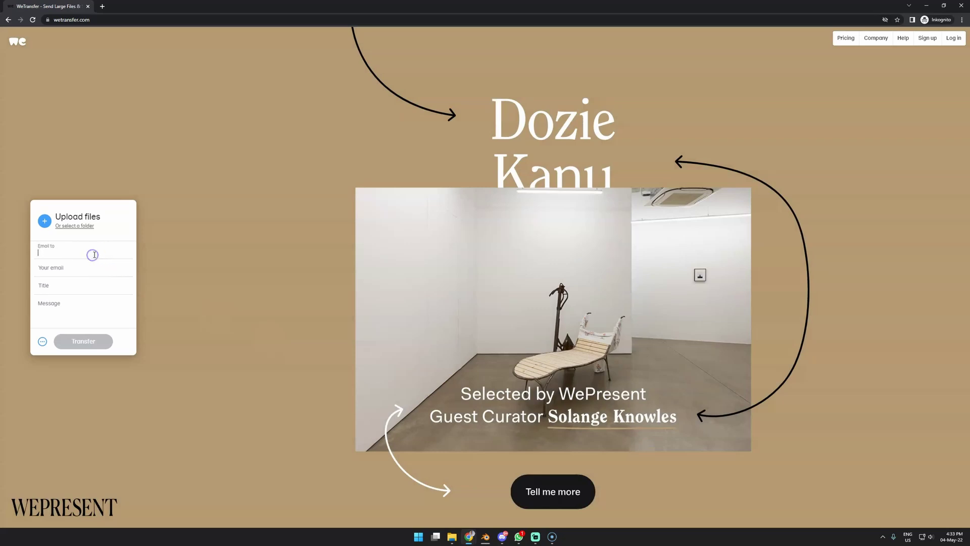
left_click(93, 255)
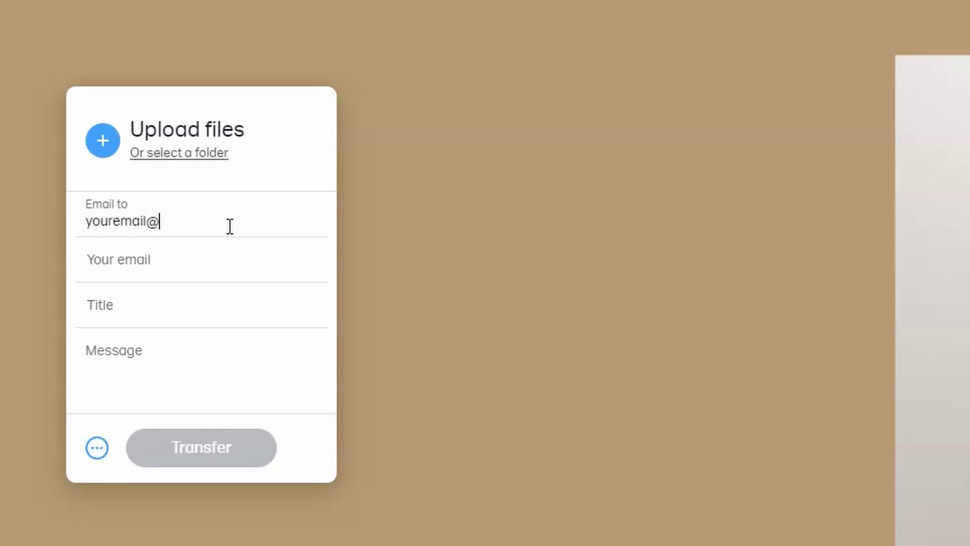
key("ctrl+a")
key("ctrl+c")
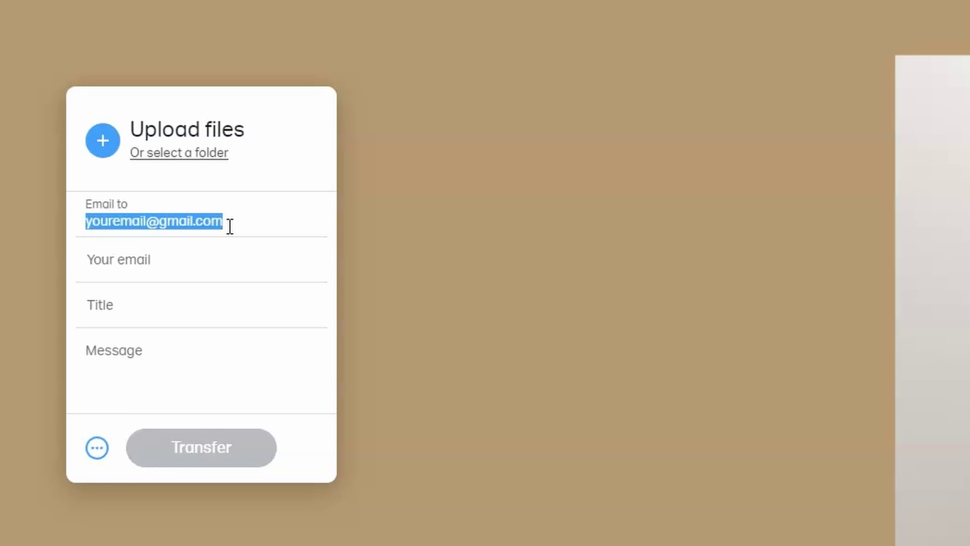
left_click(148, 262)
key("ctrl+v")
left_click(136, 310)
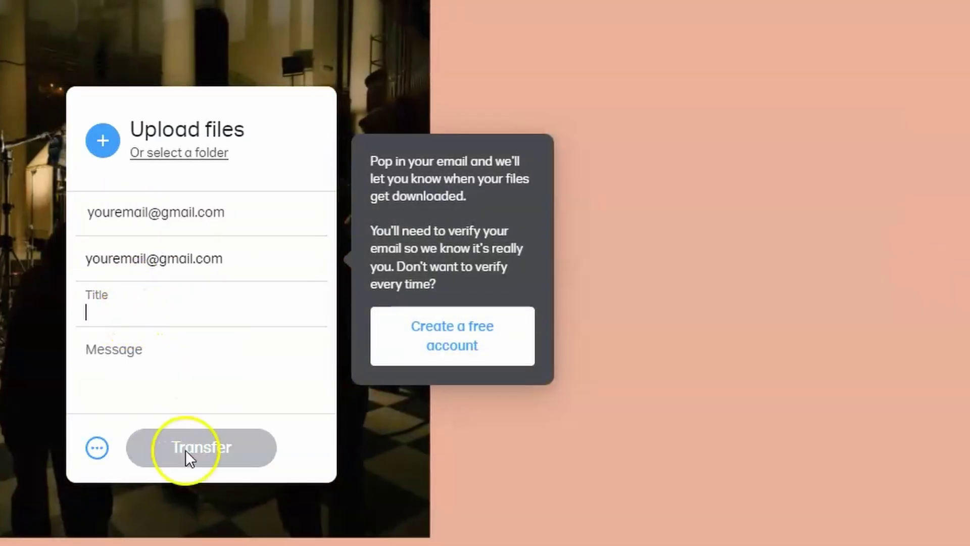
left_click(186, 383)
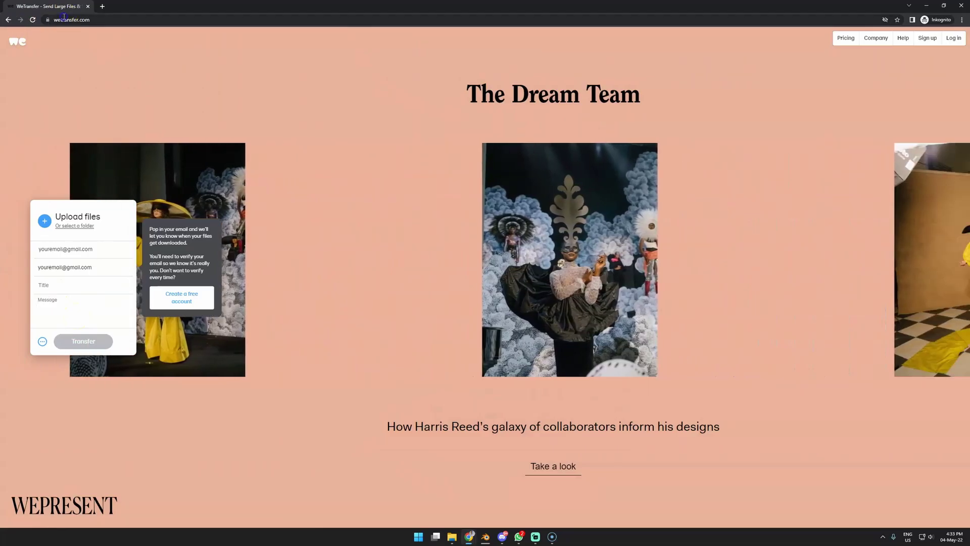
left_click(121, 148)
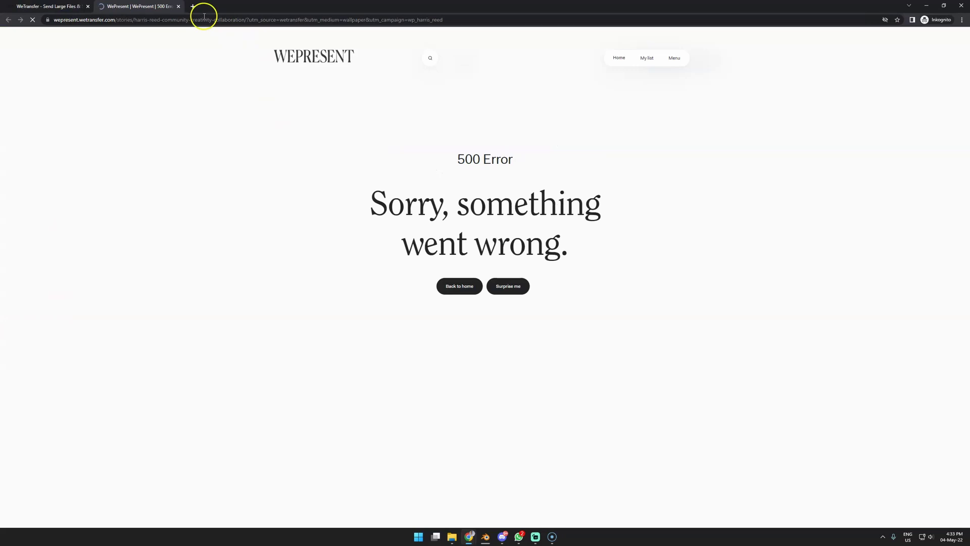
left_click(178, 6)
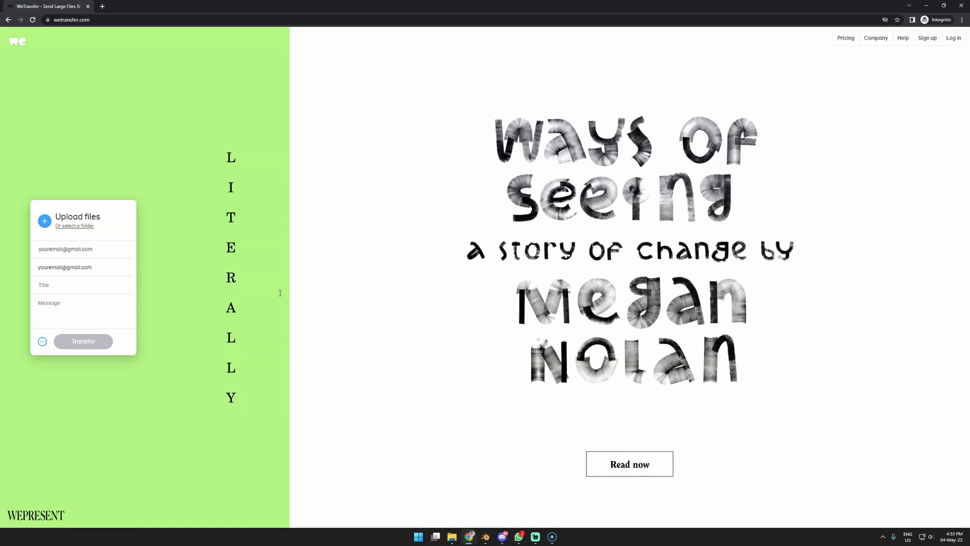
Step: Close the incognito window and show the Pro account's Transfers list
left_click(957, 6)
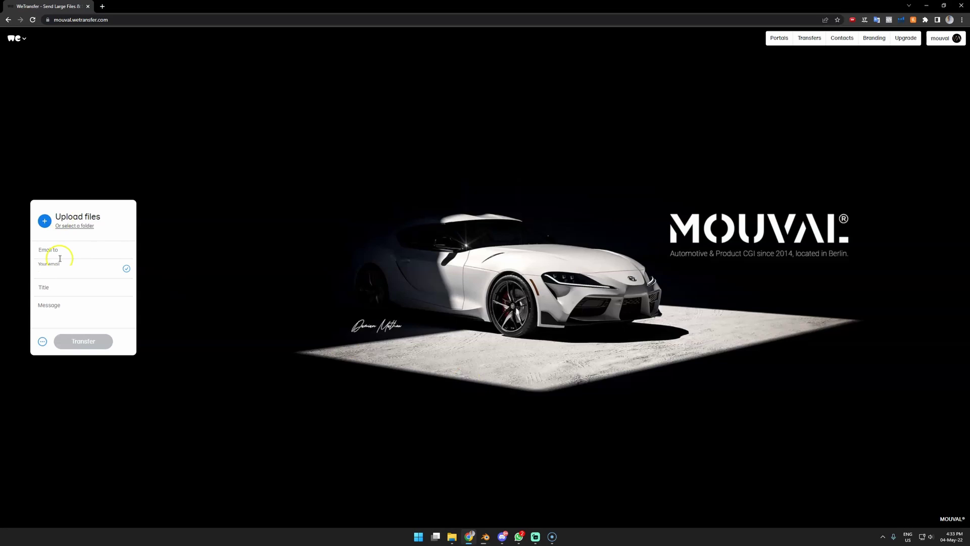
mouse_move(126, 269)
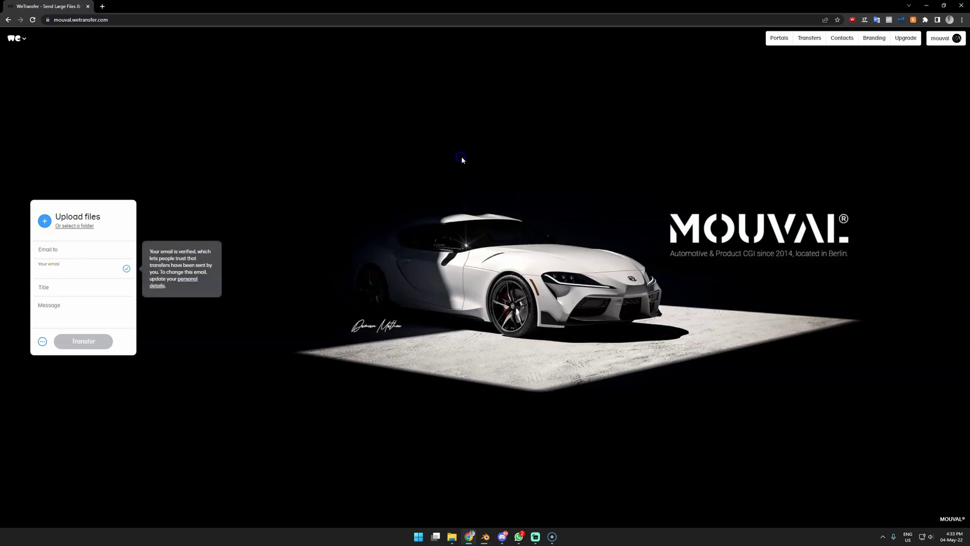
left_click(816, 39)
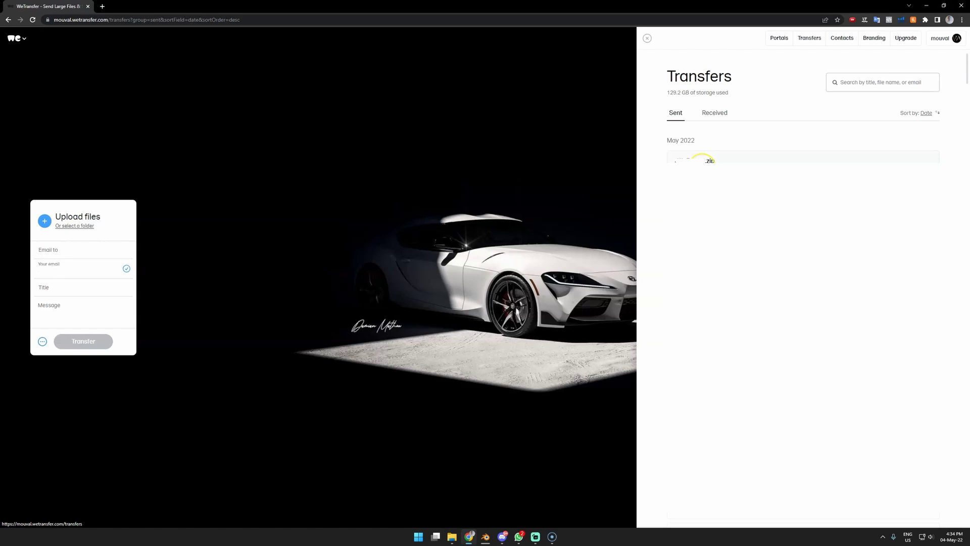
Step: Click the page background to dismiss the Transfers panel
left_click(414, 201)
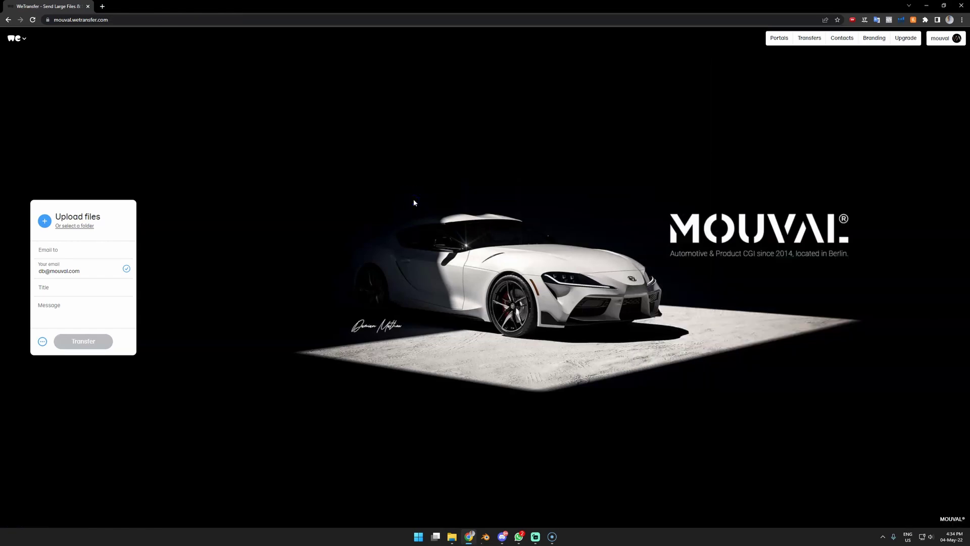